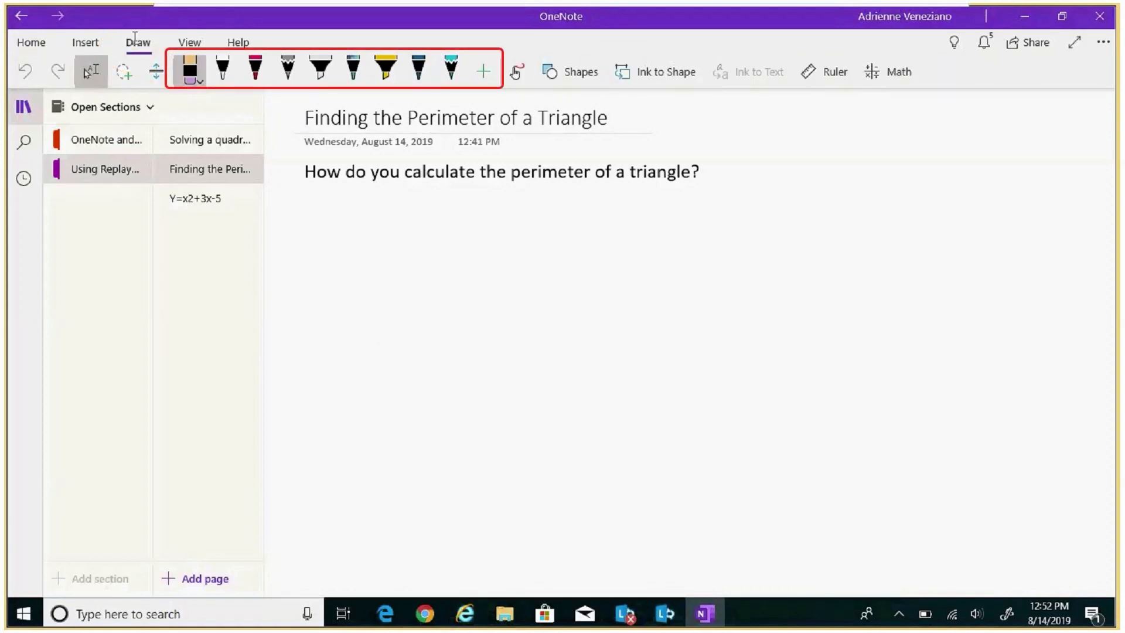
# - With Ink to Shape on, draw a clean pink triangle below the perimeter question
pyautogui.click(668, 72)
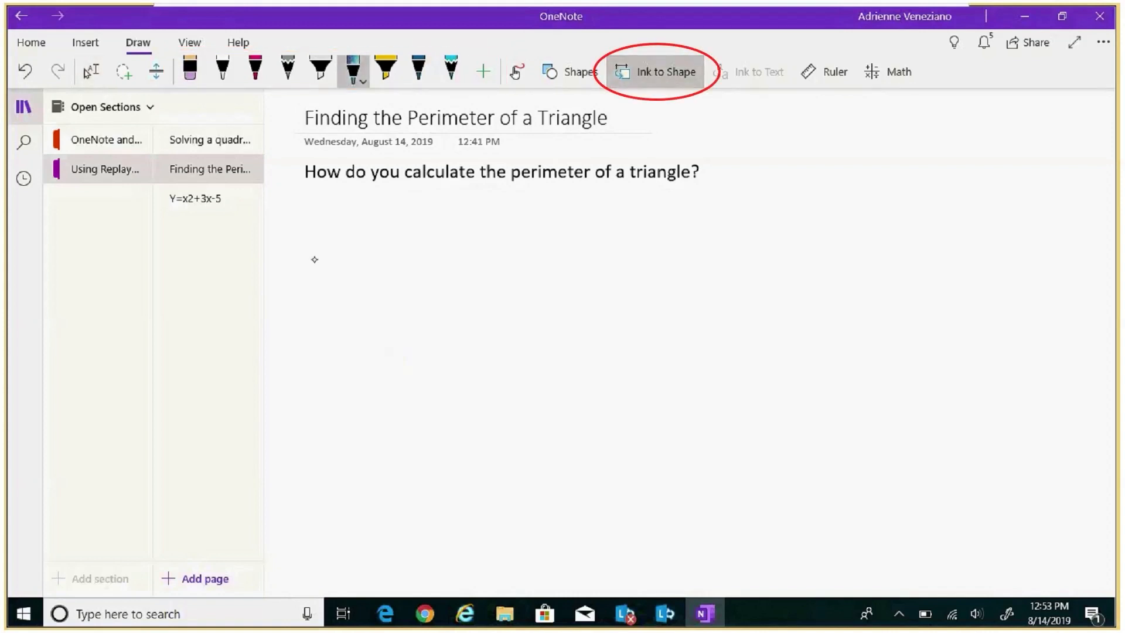
pyautogui.click(255, 70)
pyautogui.moveTo(322, 273)
pyautogui.mouseDown()
pyautogui.moveTo(385, 217)
pyautogui.moveTo(441, 392)
pyautogui.moveTo(421, 398)
pyautogui.moveTo(316, 282)
pyautogui.mouseUp()
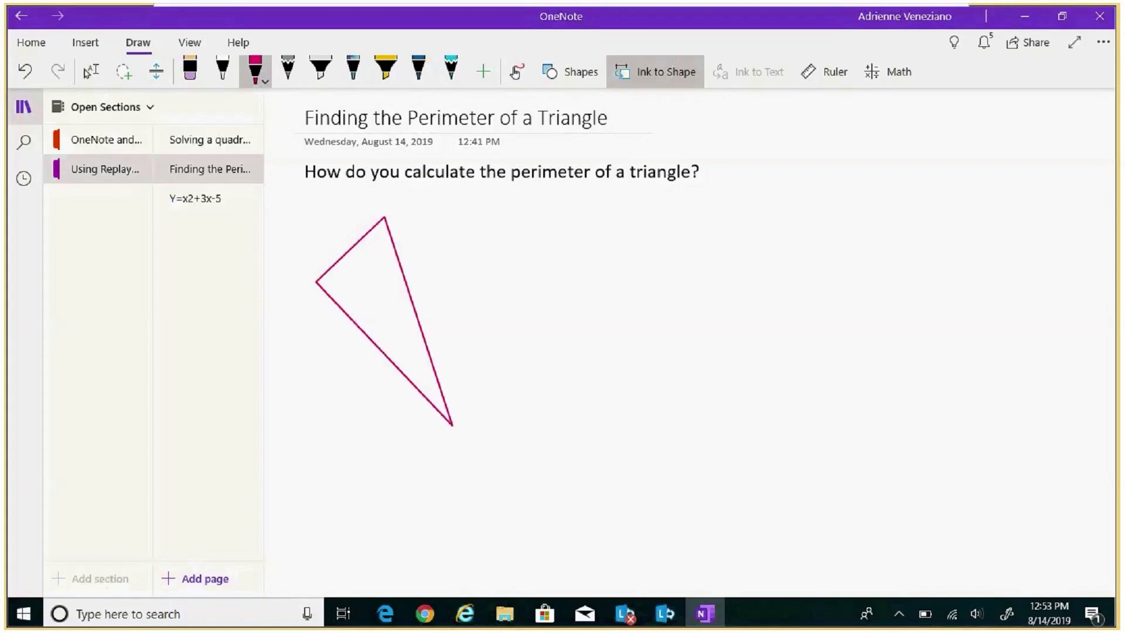
pyautogui.moveTo(449, 263)
pyautogui.mouseDown()
pyautogui.moveTo(430, 311)
pyautogui.moveTo(445, 266)
pyautogui.mouseUp()
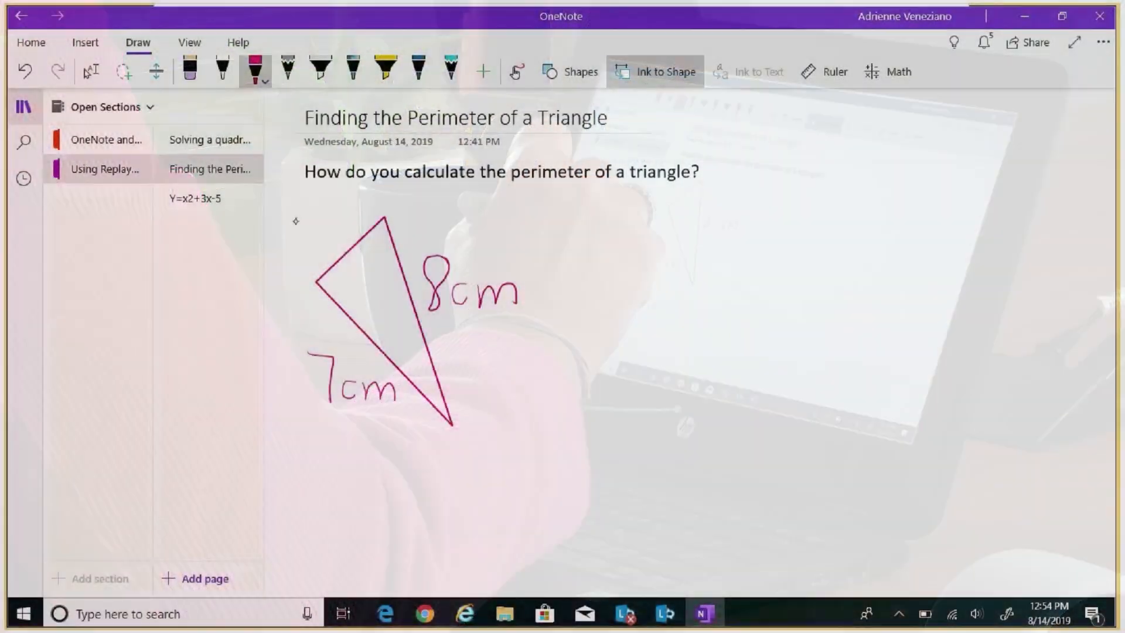
# - Handwrite the remaining side-length labels, including 4cm, beside the triangle
pyautogui.moveTo(297, 218); pyautogui.dragTo(319, 245)
pyautogui.moveTo(310, 216); pyautogui.dragTo(309, 255)
pyautogui.moveTo(329, 237)
pyautogui.mouseDown()
pyautogui.moveTo(328, 253)
pyautogui.moveTo(356, 251)
pyautogui.mouseUp()
# - Write 8cm, 7cm and 4cm stacked to the right as the perimeter addends
pyautogui.moveTo(675, 202); pyautogui.dragTo(693, 240)
pyautogui.moveTo(705, 223)
pyautogui.mouseDown()
pyautogui.moveTo(706, 239)
pyautogui.moveTo(743, 237)
pyautogui.mouseUp()
pyautogui.moveTo(654, 253)
pyautogui.mouseDown()
pyautogui.moveTo(683, 252)
pyautogui.moveTo(670, 296)
pyautogui.mouseUp()
pyautogui.moveTo(705, 271)
pyautogui.mouseDown()
pyautogui.moveTo(692, 290)
pyautogui.moveTo(706, 291)
pyautogui.mouseUp()
pyautogui.moveTo(709, 270); pyautogui.dragTo(749, 289)
pyautogui.moveTo(666, 313)
pyautogui.mouseDown()
pyautogui.moveTo(681, 333)
pyautogui.moveTo(669, 354)
pyautogui.mouseUp()
pyautogui.moveTo(693, 328); pyautogui.dragTo(702, 349)
pyautogui.moveTo(711, 348)
pyautogui.mouseDown()
pyautogui.moveTo(731, 328)
pyautogui.moveTo(754, 347)
pyautogui.mouseUp()
# - Add the plus sign and sum line, then write the total 19 cm beneath
pyautogui.moveTo(587, 358); pyautogui.dragTo(831, 348)
pyautogui.moveTo(602, 319)
pyautogui.mouseDown()
pyautogui.moveTo(601, 355)
pyautogui.moveTo(619, 335)
pyautogui.mouseUp()
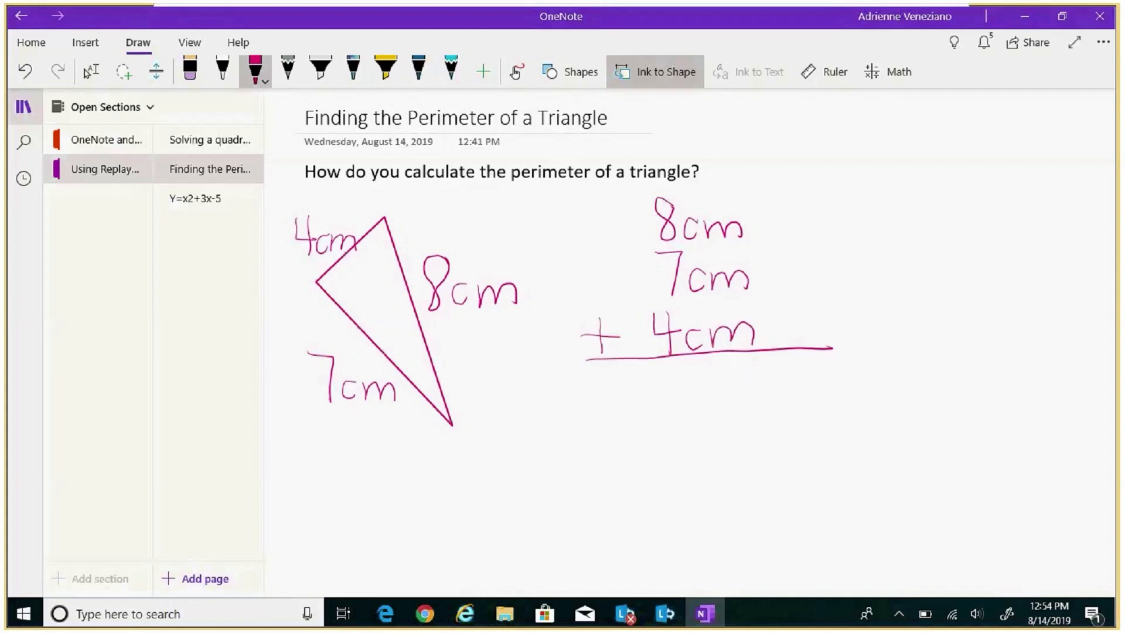
pyautogui.moveTo(721, 380)
pyautogui.mouseDown()
pyautogui.moveTo(708, 390)
pyautogui.moveTo(724, 396)
pyautogui.mouseUp()
pyautogui.moveTo(735, 396); pyautogui.dragTo(783, 396)
pyautogui.moveTo(615, 376); pyautogui.dragTo(619, 430)
pyautogui.moveTo(638, 374)
pyautogui.mouseDown()
pyautogui.moveTo(651, 383)
pyautogui.moveTo(655, 429)
pyautogui.mouseUp()
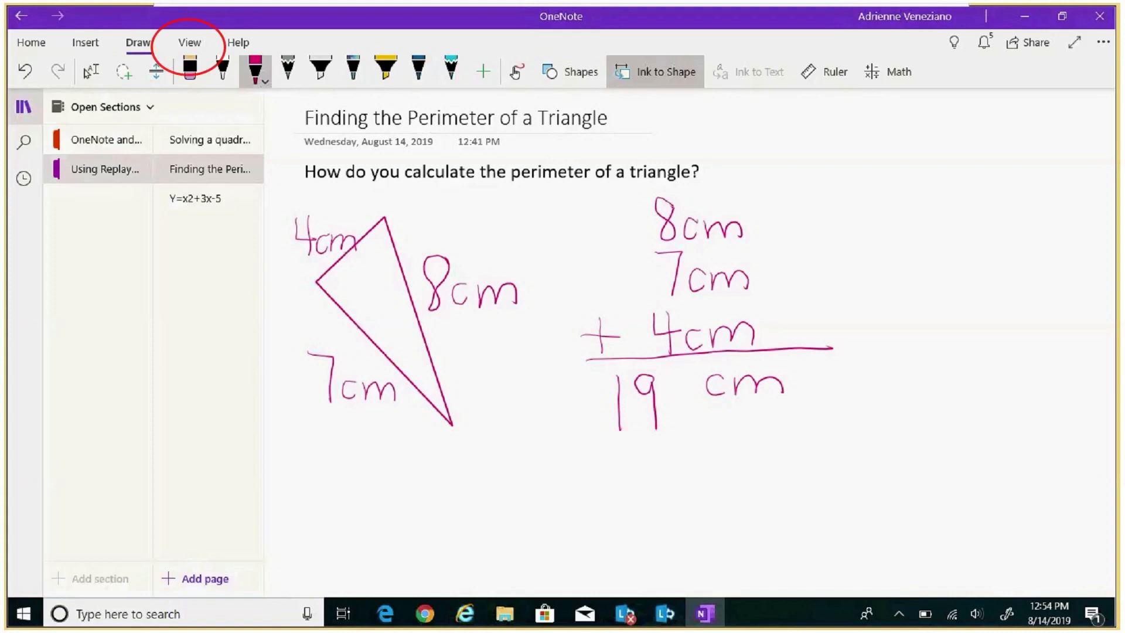
# - Replay how the ink was drawn across the marked area of the triangle page
pyautogui.click(185, 41)
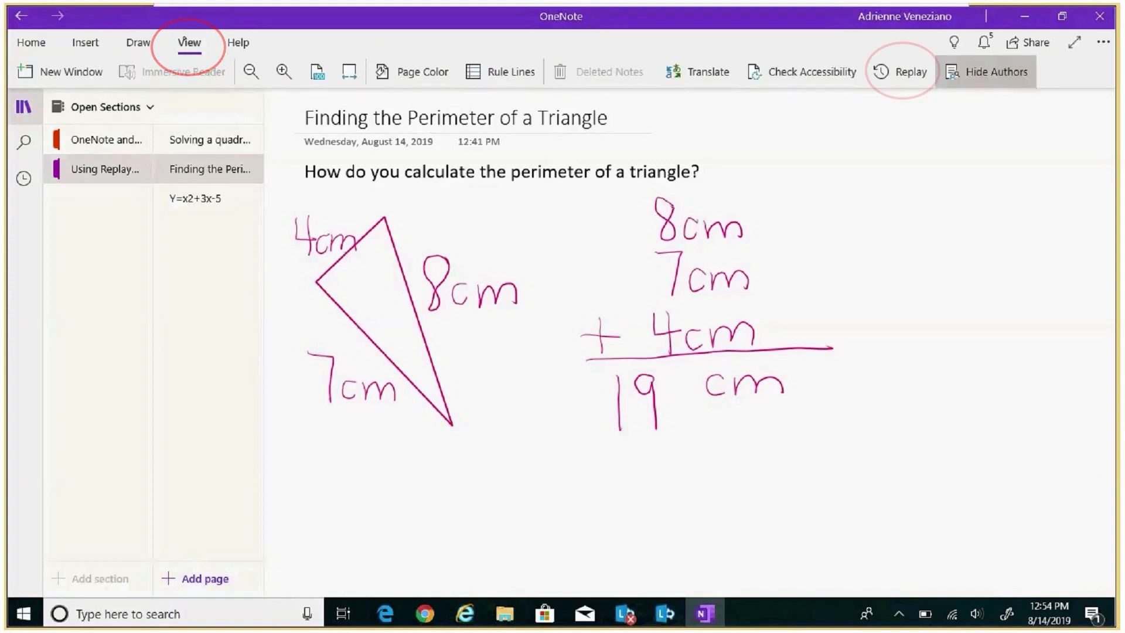
pyautogui.click(904, 64)
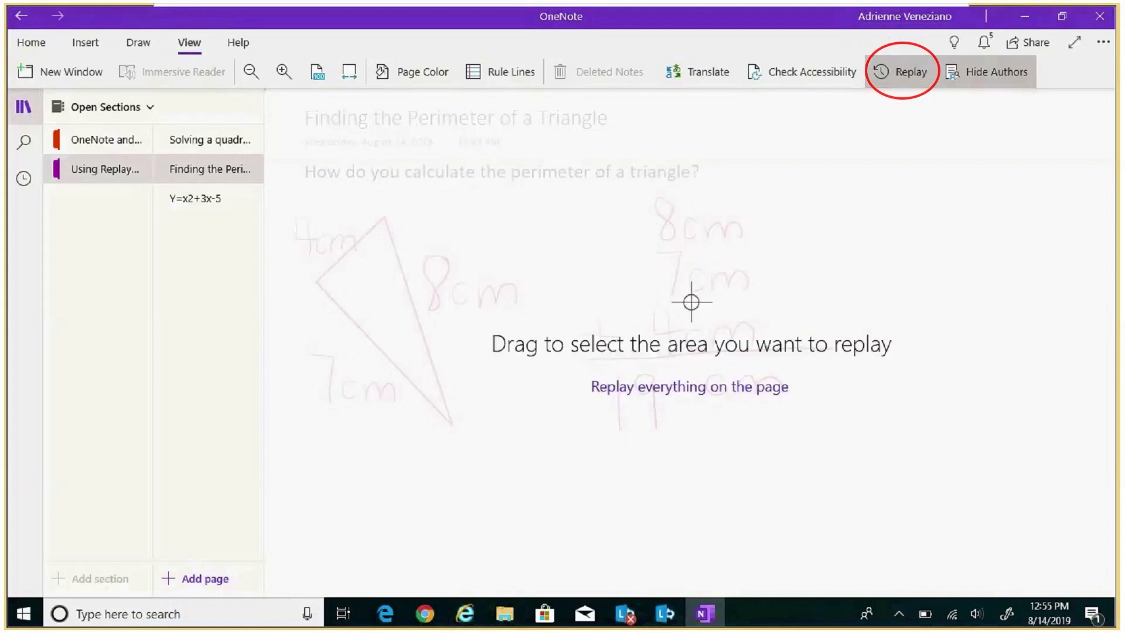
pyautogui.moveTo(280, 101)
pyautogui.mouseDown()
pyautogui.moveTo(500, 369)
pyautogui.moveTo(668, 490)
pyautogui.moveTo(912, 454)
pyautogui.moveTo(1047, 455)
pyautogui.mouseUp()
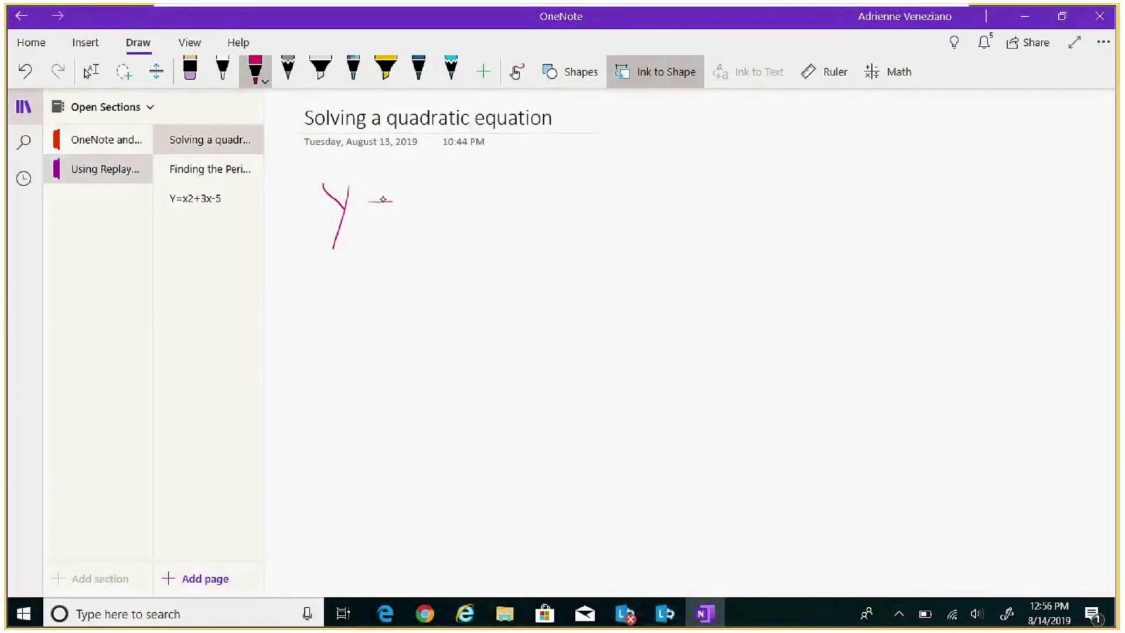
# - Handwrite y = x² + 3x + 5 in pink and lasso-select the inked equation
pyautogui.moveTo(368, 218); pyautogui.dragTo(436, 230)
pyautogui.moveTo(433, 189); pyautogui.dragTo(412, 239)
pyautogui.moveTo(452, 168); pyautogui.dragTo(475, 187)
pyautogui.moveTo(492, 195)
pyautogui.mouseDown()
pyautogui.moveTo(492, 224)
pyautogui.moveTo(504, 203)
pyautogui.mouseUp()
pyautogui.moveTo(520, 175)
pyautogui.mouseDown()
pyautogui.moveTo(535, 202)
pyautogui.moveTo(517, 224)
pyautogui.mouseUp()
pyautogui.moveTo(548, 193)
pyautogui.mouseDown()
pyautogui.moveTo(573, 221)
pyautogui.moveTo(553, 223)
pyautogui.mouseUp()
pyautogui.moveTo(601, 183)
pyautogui.mouseDown()
pyautogui.moveTo(600, 216)
pyautogui.moveTo(613, 198)
pyautogui.mouseUp()
pyautogui.moveTo(660, 171); pyautogui.dragTo(631, 219)
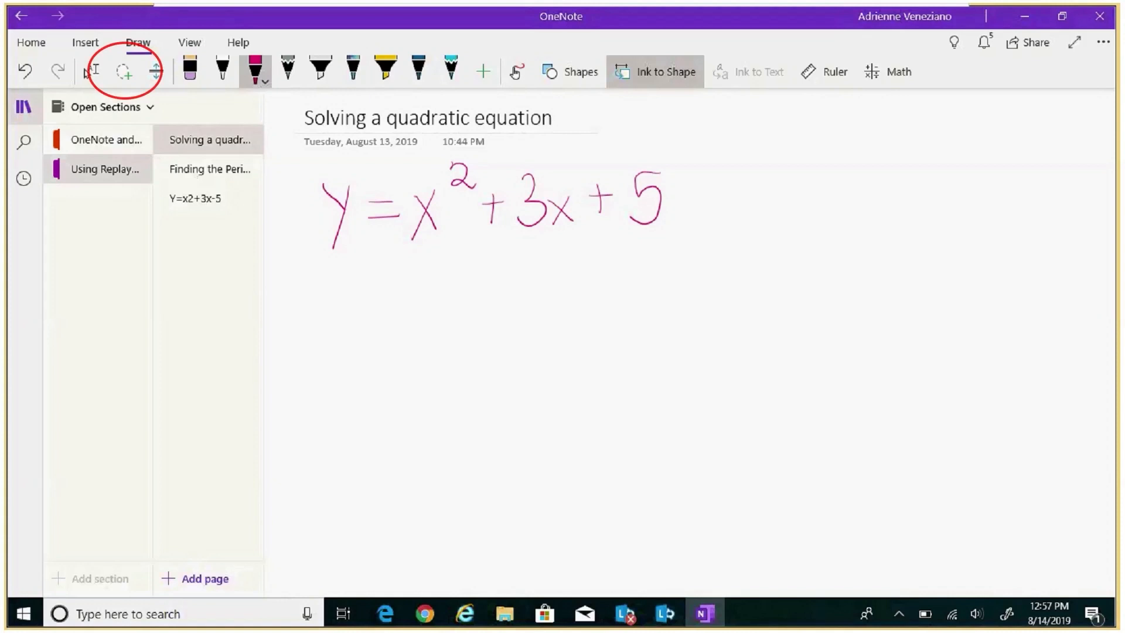
pyautogui.click(123, 72)
pyautogui.moveTo(348, 167)
pyautogui.mouseDown()
pyautogui.moveTo(311, 198)
pyautogui.moveTo(498, 274)
pyautogui.moveTo(666, 164)
pyautogui.moveTo(516, 146)
pyautogui.moveTo(393, 152)
pyautogui.moveTo(328, 171)
pyautogui.mouseUp()
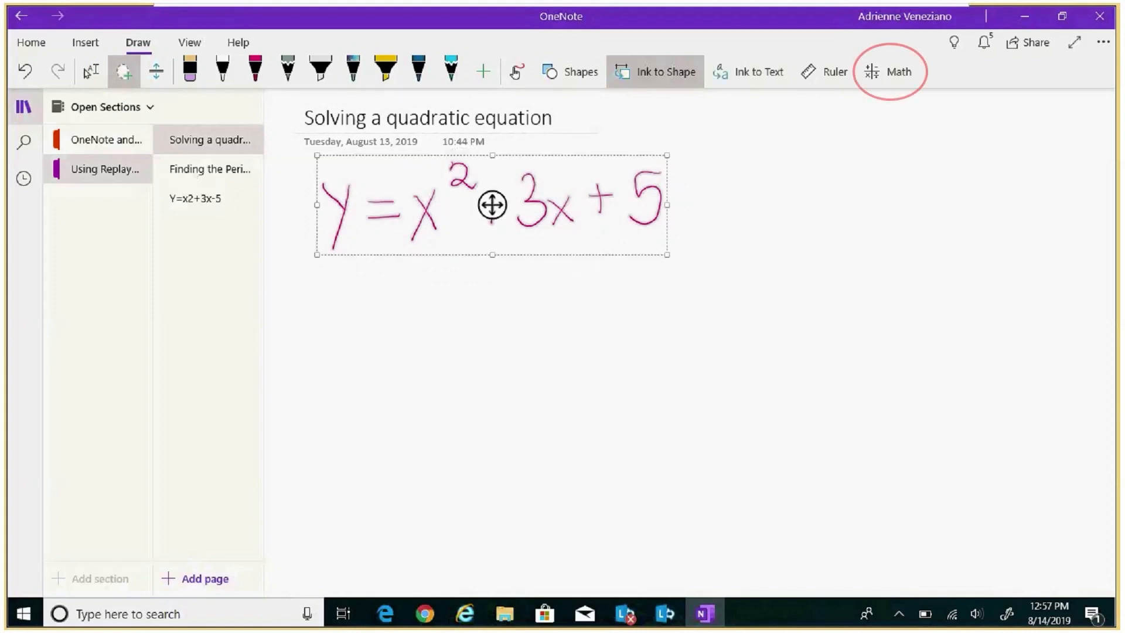
# - Solve for x with Math and place x = (±√(4y−11) − 3)/2, y ≥ 11/4 below the equation
pyautogui.click(886, 66)
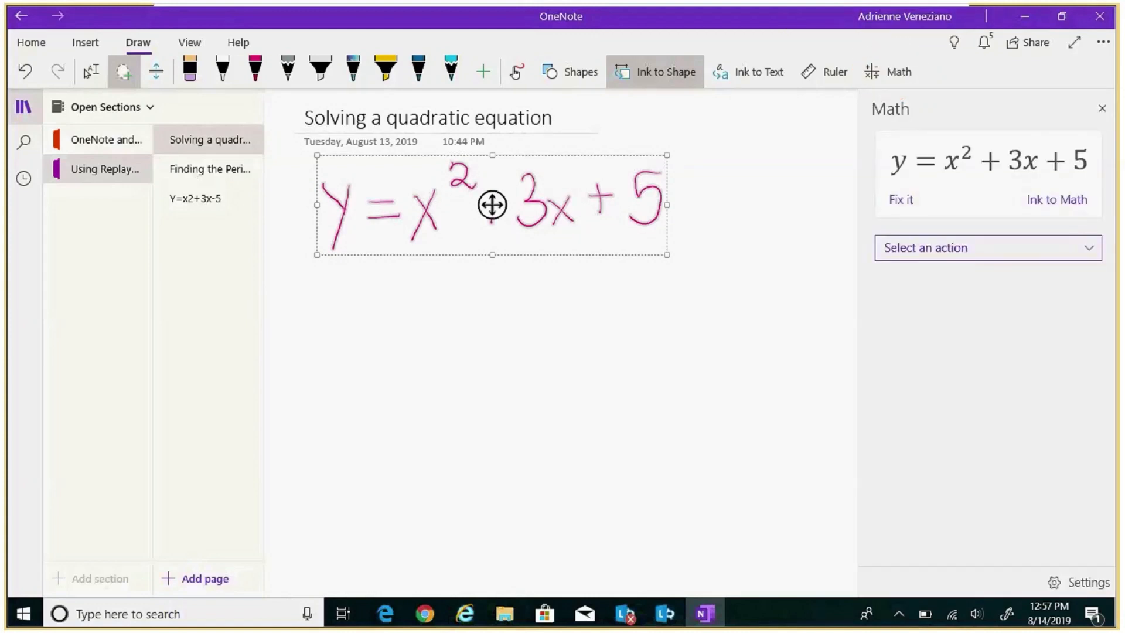
pyautogui.click(988, 247)
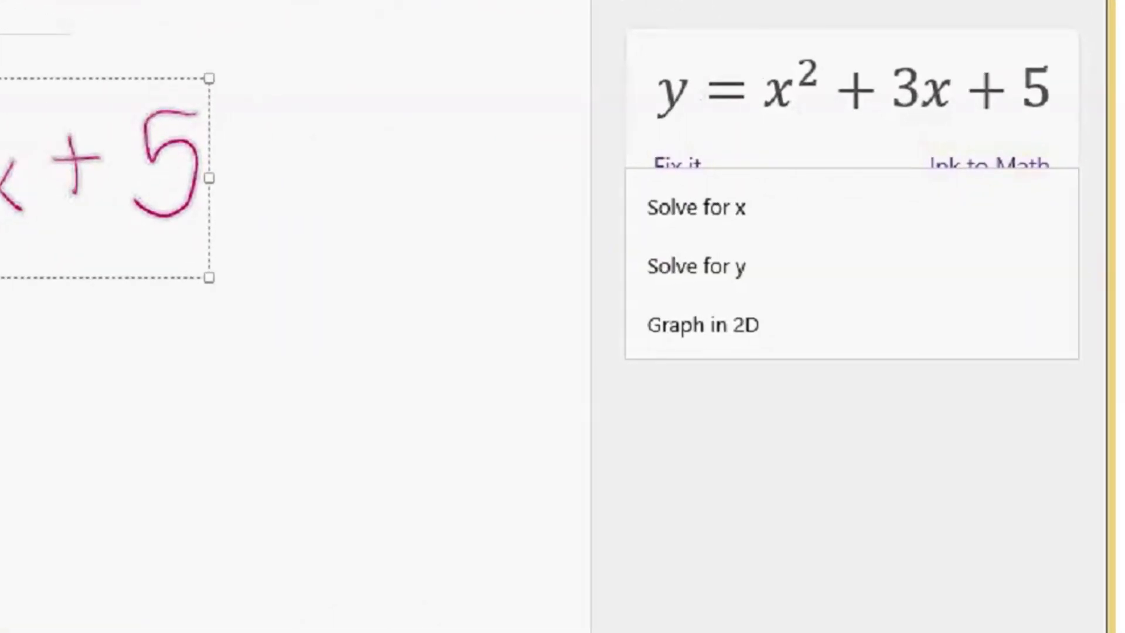
pyautogui.click(710, 199)
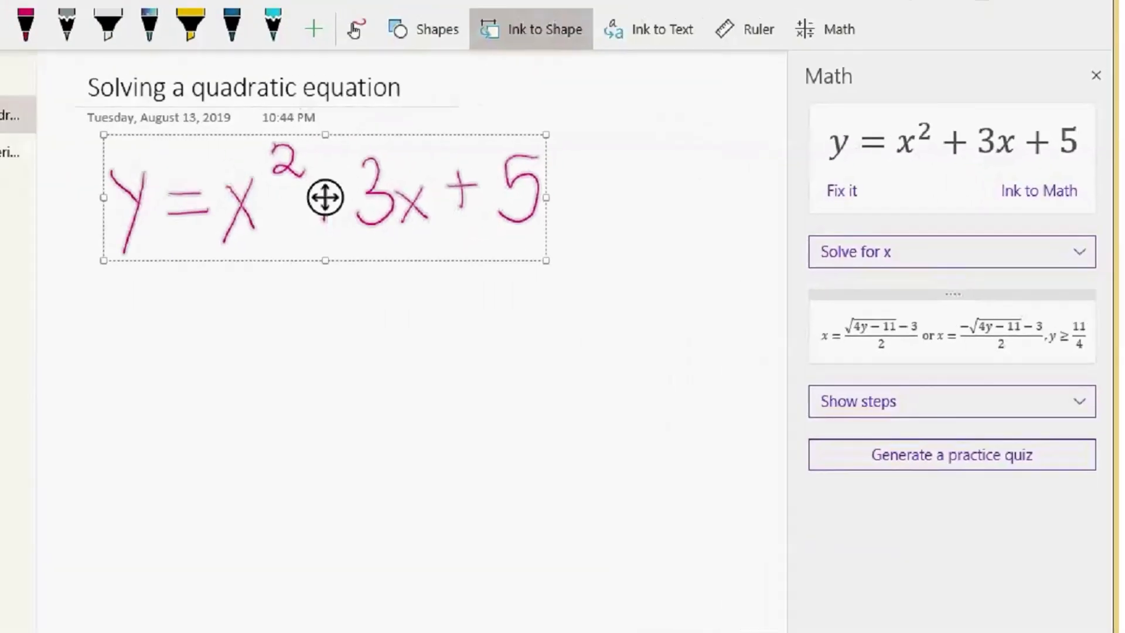
pyautogui.moveTo(952, 293); pyautogui.dragTo(649, 335)
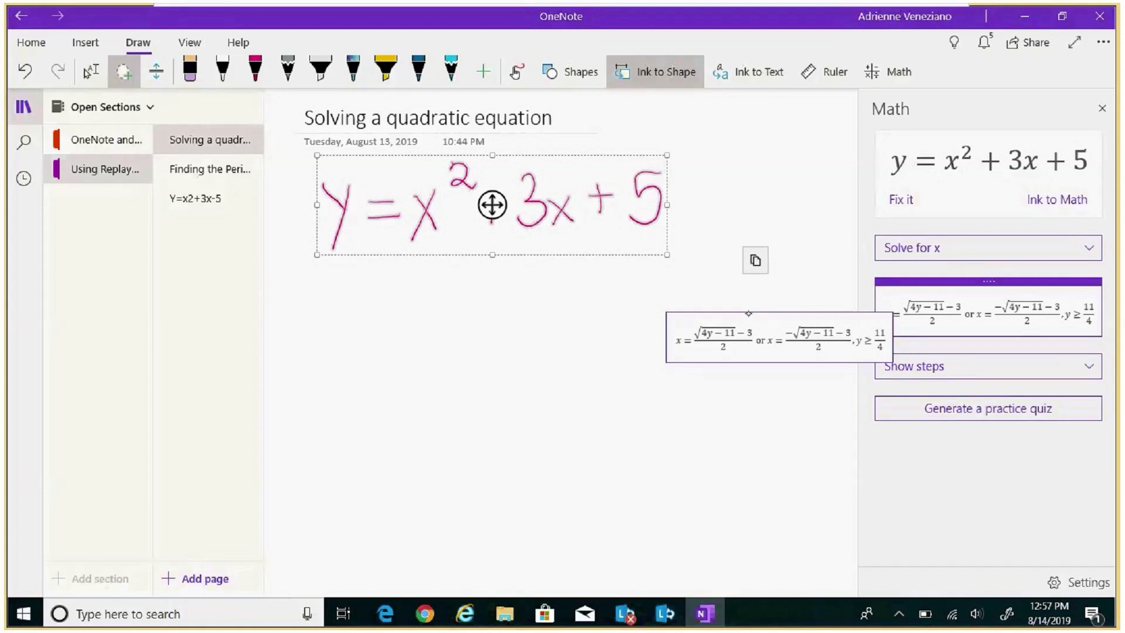
pyautogui.moveTo(748, 313)
pyautogui.mouseDown()
pyautogui.moveTo(359, 311)
pyautogui.moveTo(359, 275)
pyautogui.mouseUp()
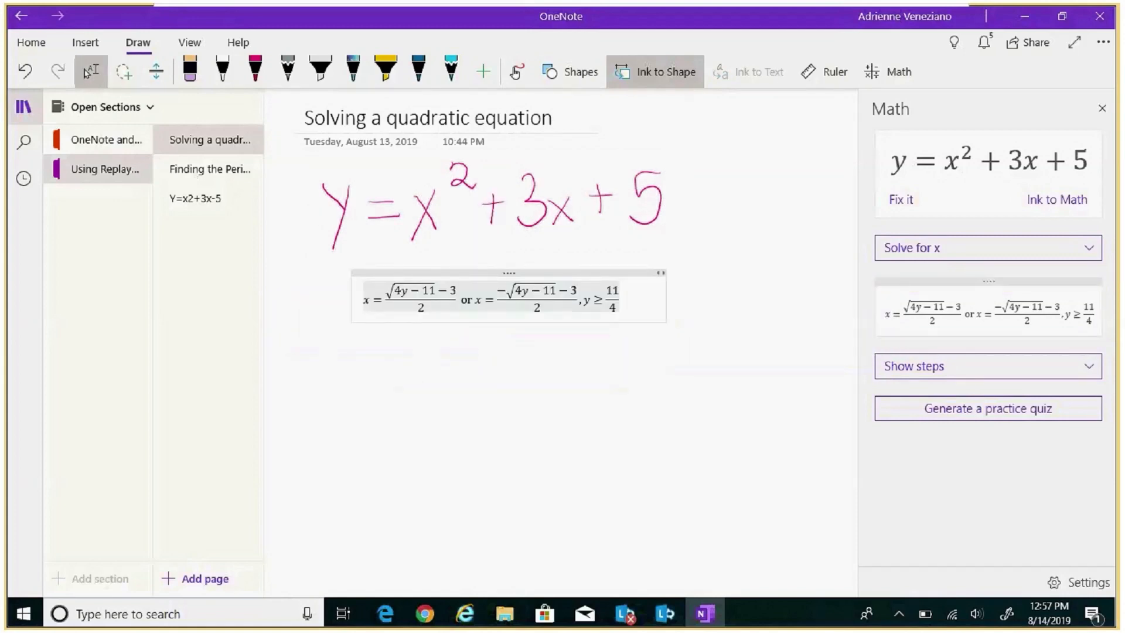
# - Solve for y and drop the typed result y = x² + 3x + 5 below the x solution
pyautogui.click(987, 247)
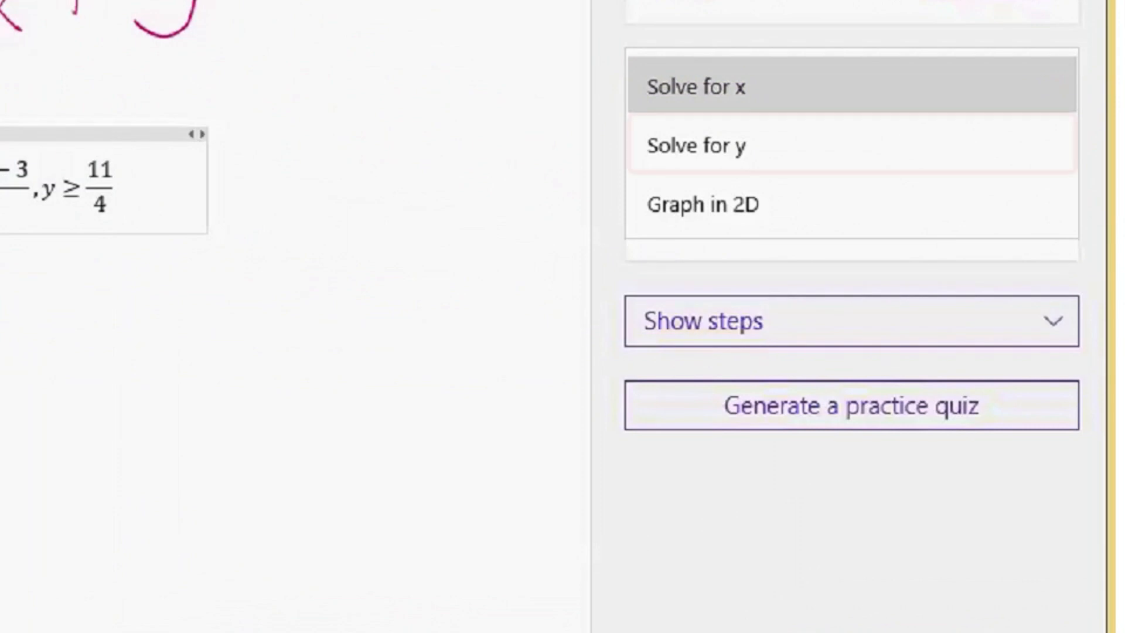
pyautogui.click(725, 138)
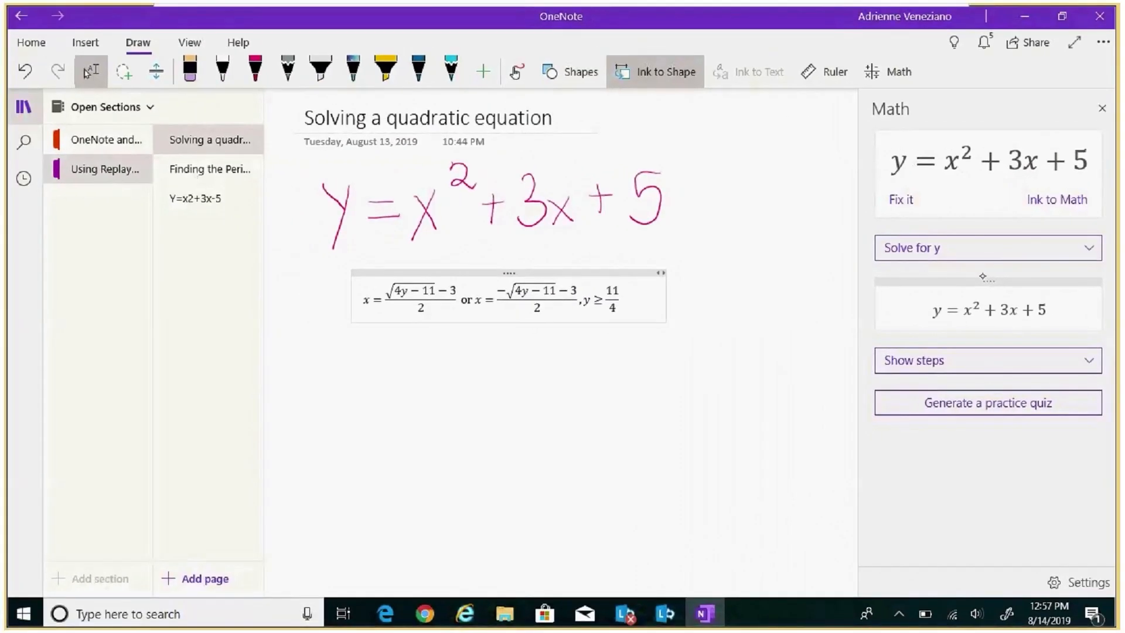
pyautogui.moveTo(986, 280); pyautogui.dragTo(545, 369)
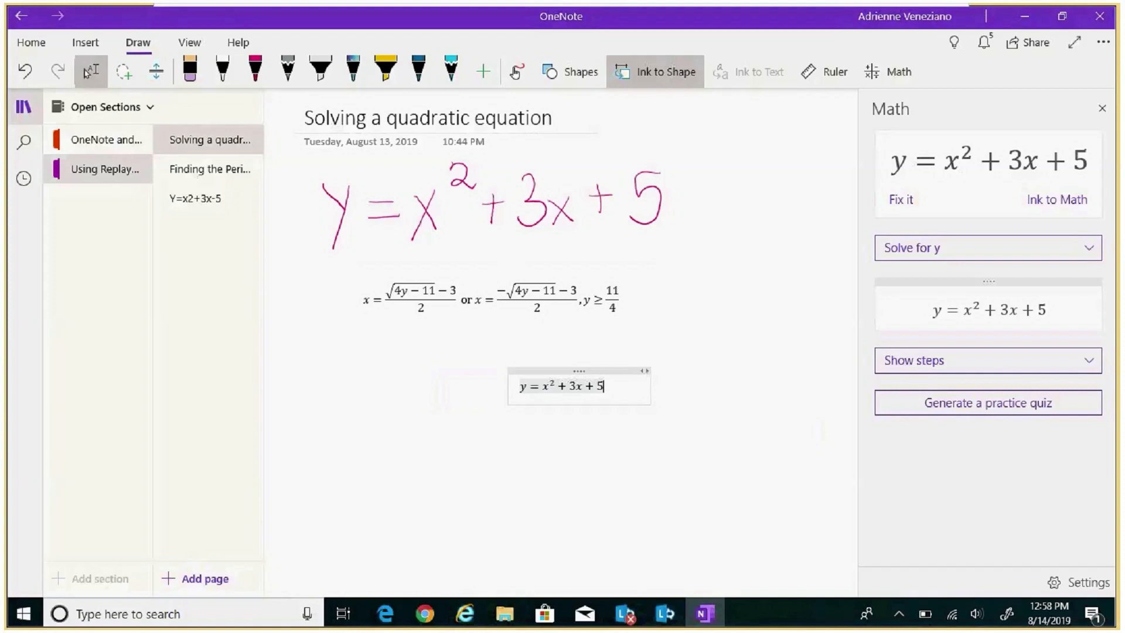
pyautogui.click(987, 248)
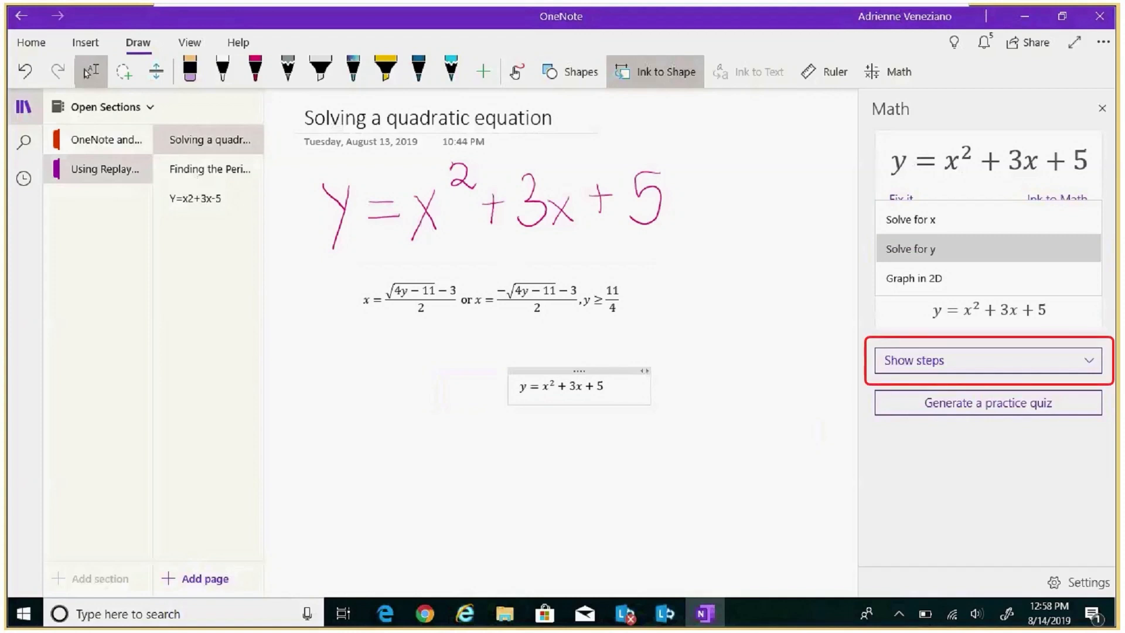
# - Show the solving steps, play them in Immersive Reader, and place the steps block on the page
pyautogui.click(1092, 345)
pyautogui.click(1006, 358)
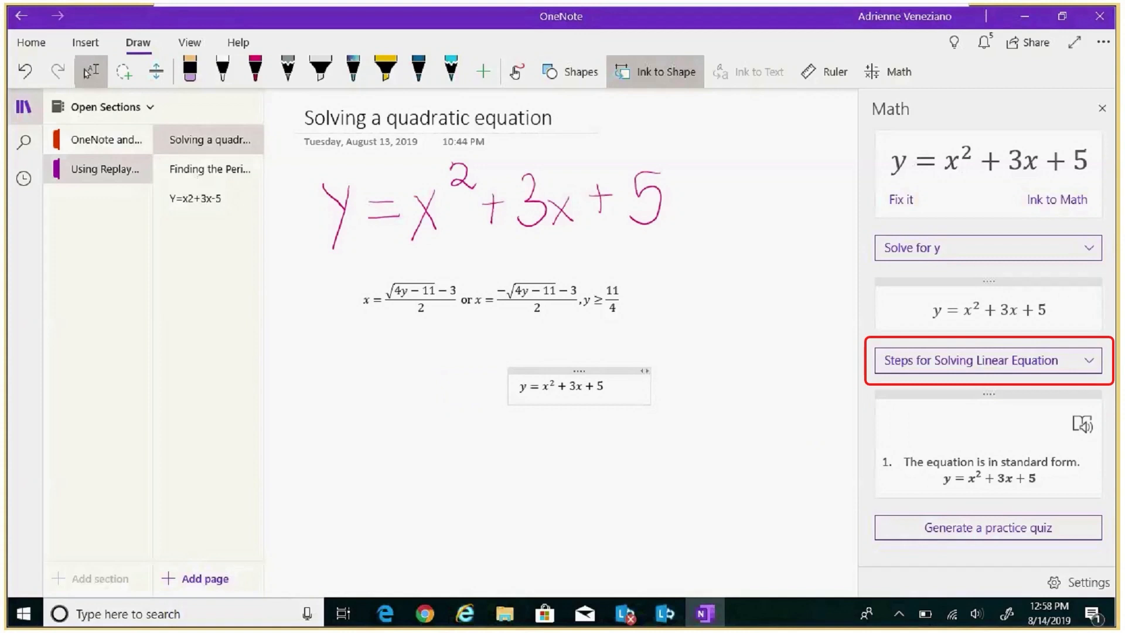
pyautogui.click(1081, 360)
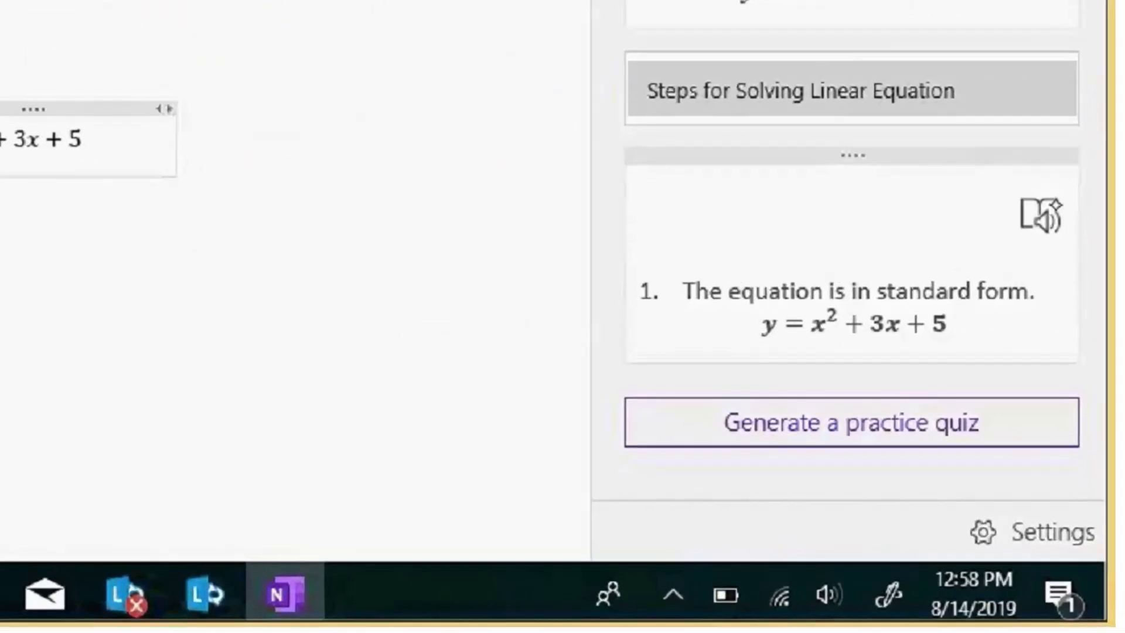
pyautogui.click(1044, 218)
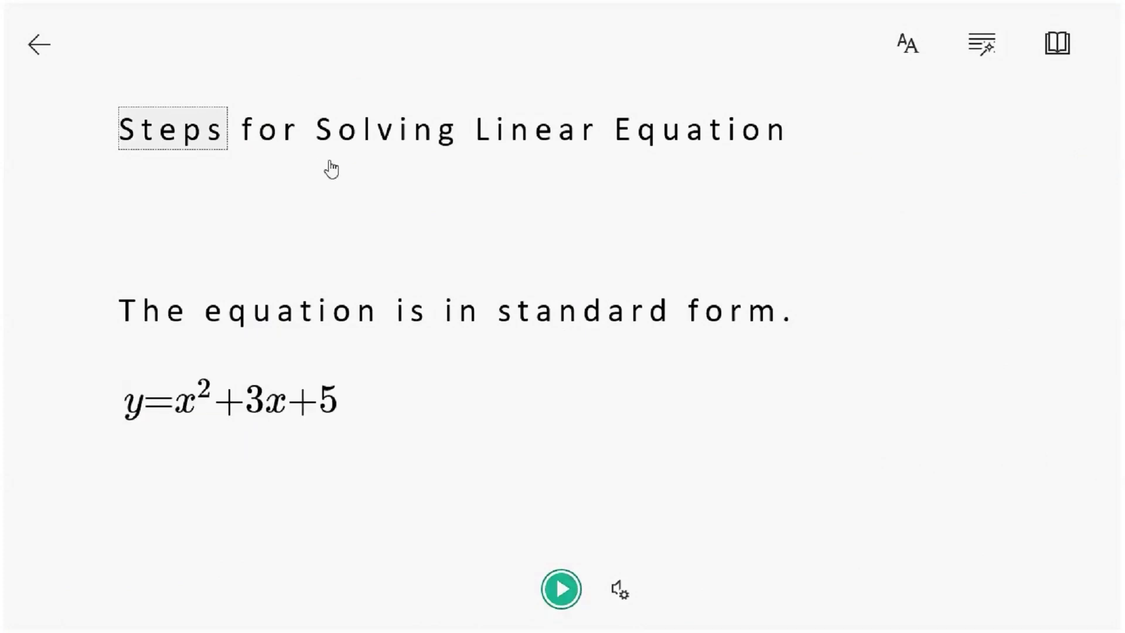
pyautogui.click(562, 588)
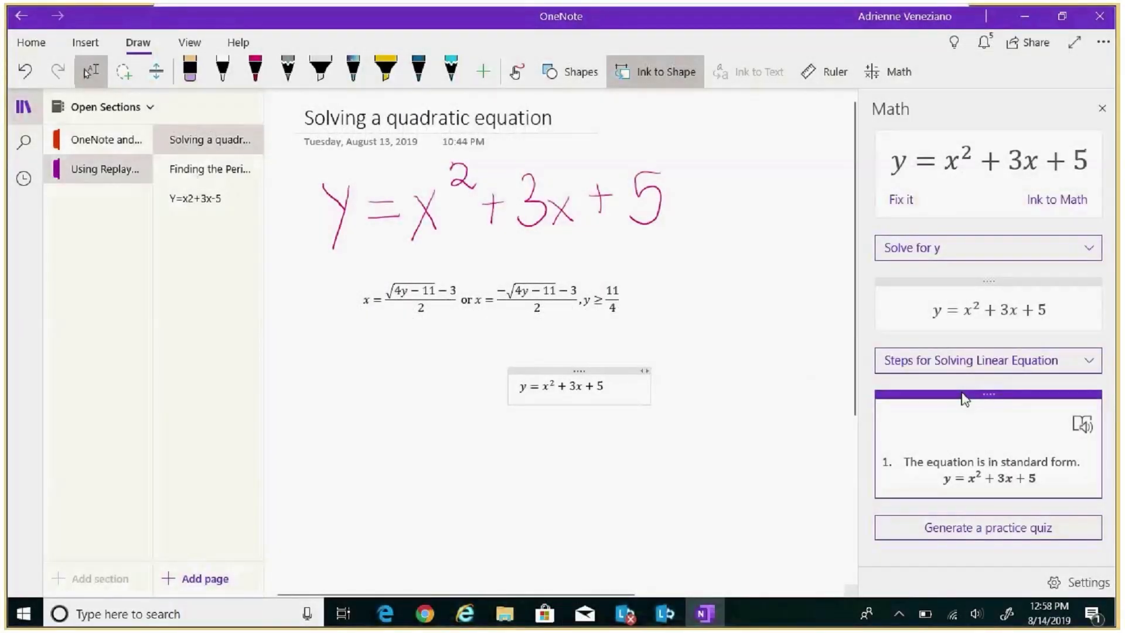
pyautogui.moveTo(965, 399); pyautogui.dragTo(324, 425)
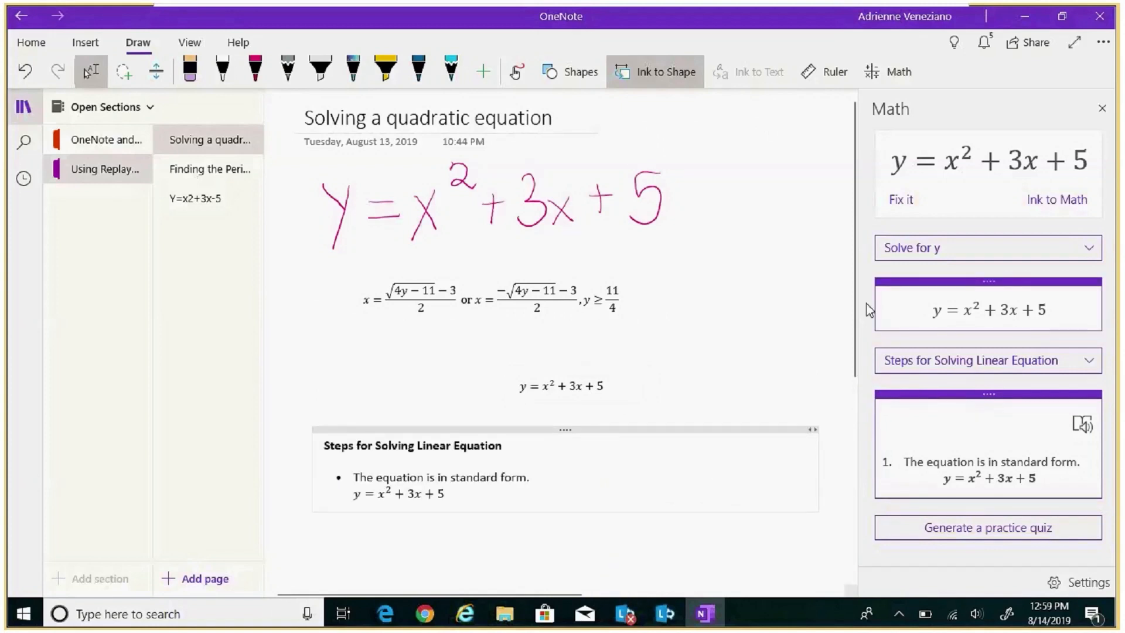
# - Reopen the Math pane's Solve for y action dropdown
pyautogui.scroll(-3, 803, 366)
pyautogui.scroll(3, 803, 367)
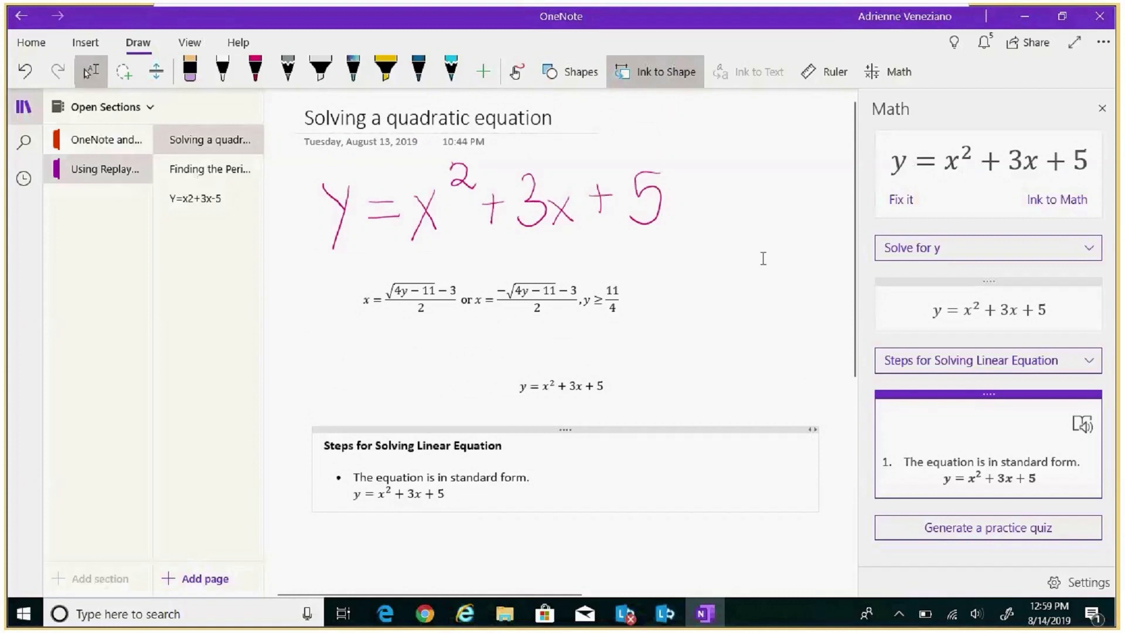
pyautogui.click(1088, 253)
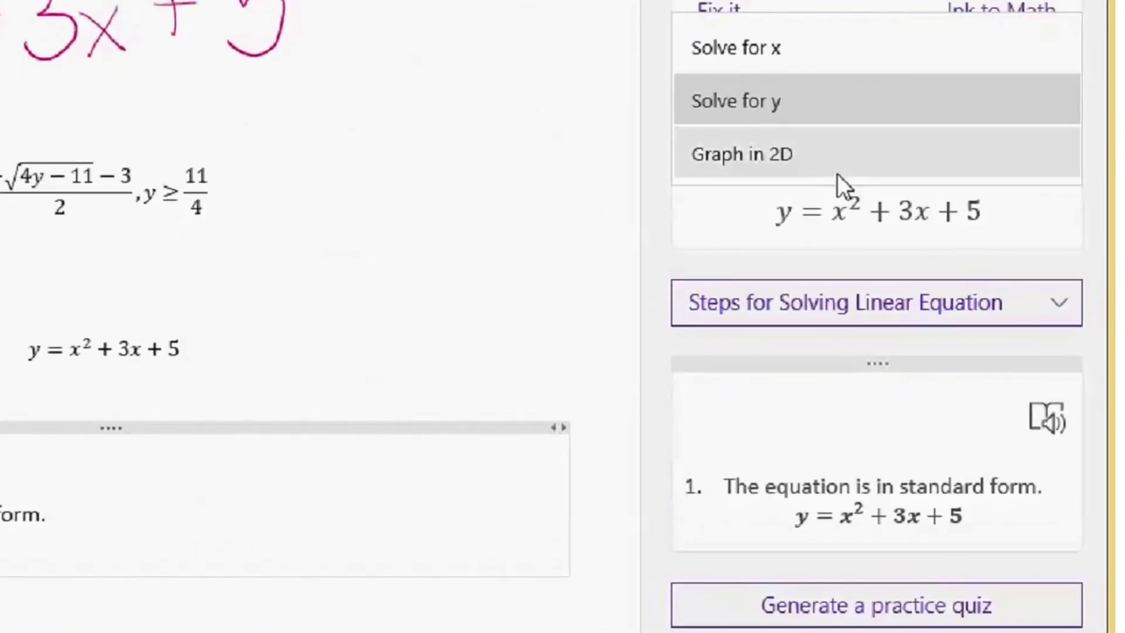
# - Insert a 2D graph of the parabola y = x² + 3x + 5 and move it right of the solutions
pyautogui.click(779, 163)
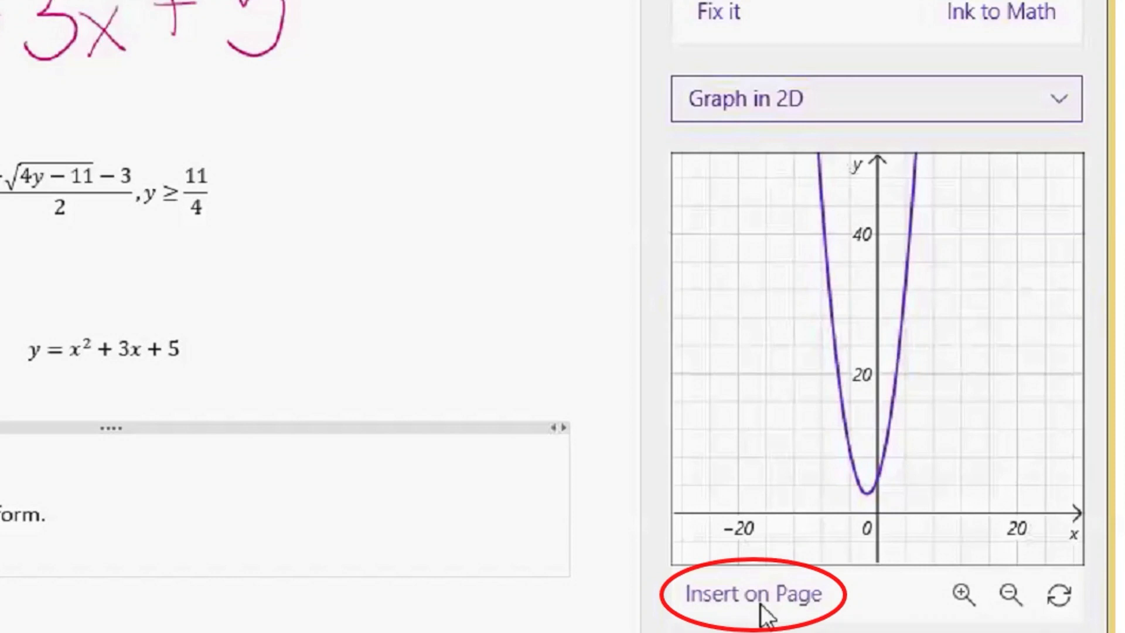
pyautogui.click(760, 605)
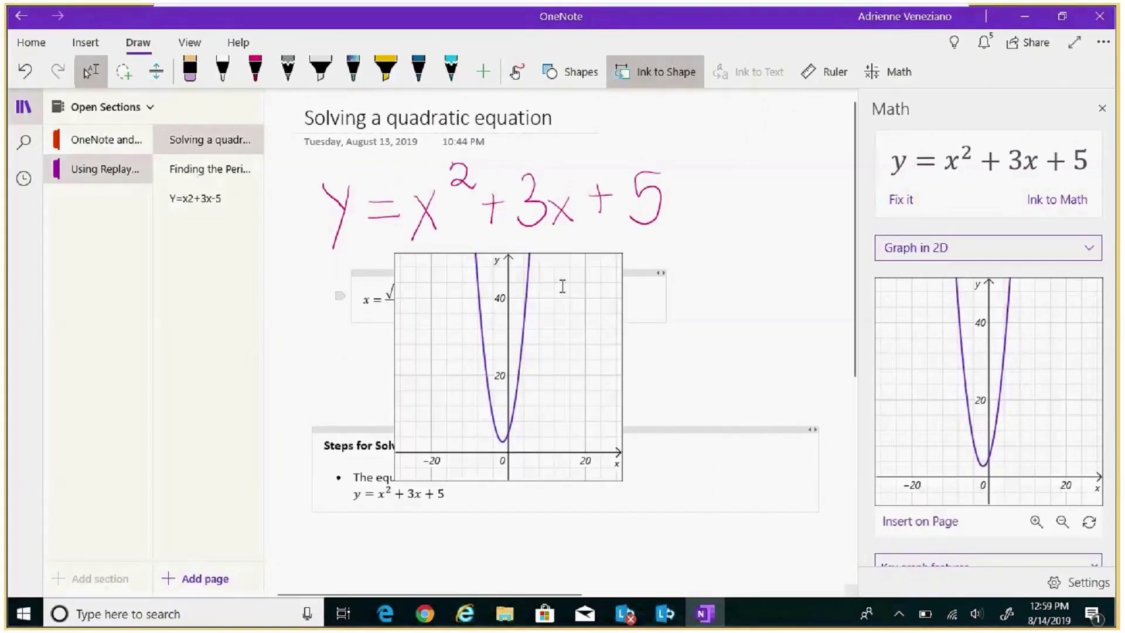
pyautogui.click(548, 267)
pyautogui.moveTo(564, 268); pyautogui.dragTo(763, 242)
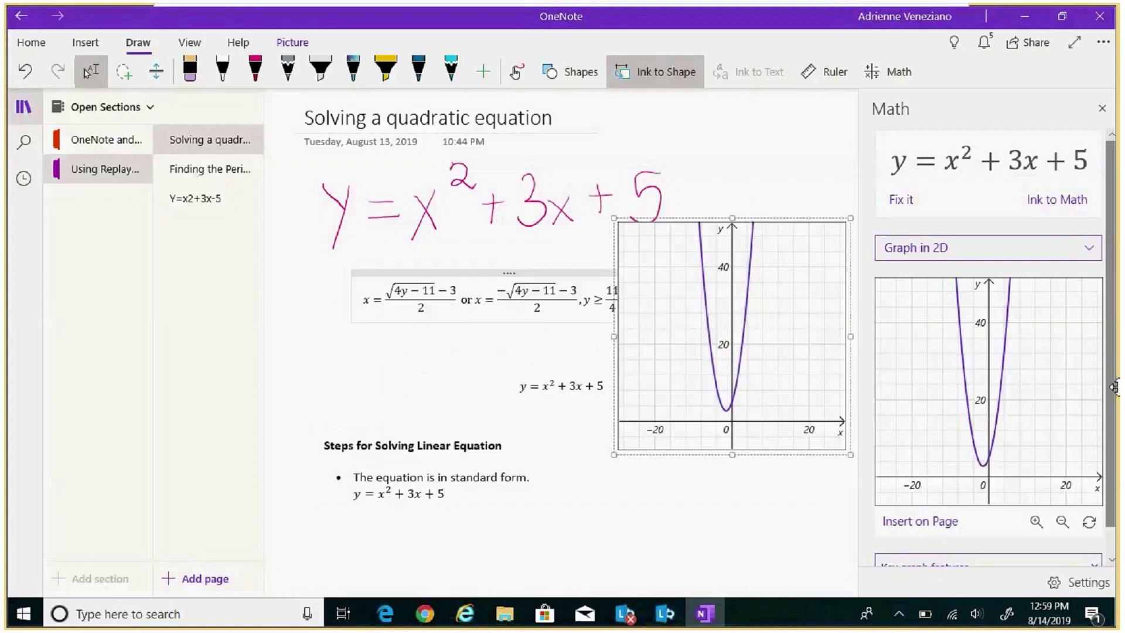